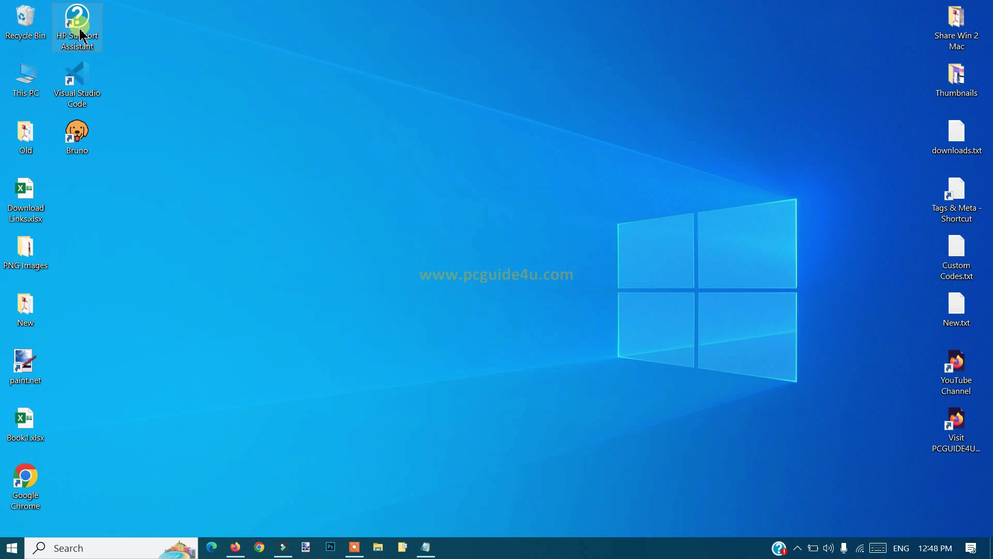
- Launch HP Support Assistant from Windows Search by searching 'hp'
left_click(120, 553)
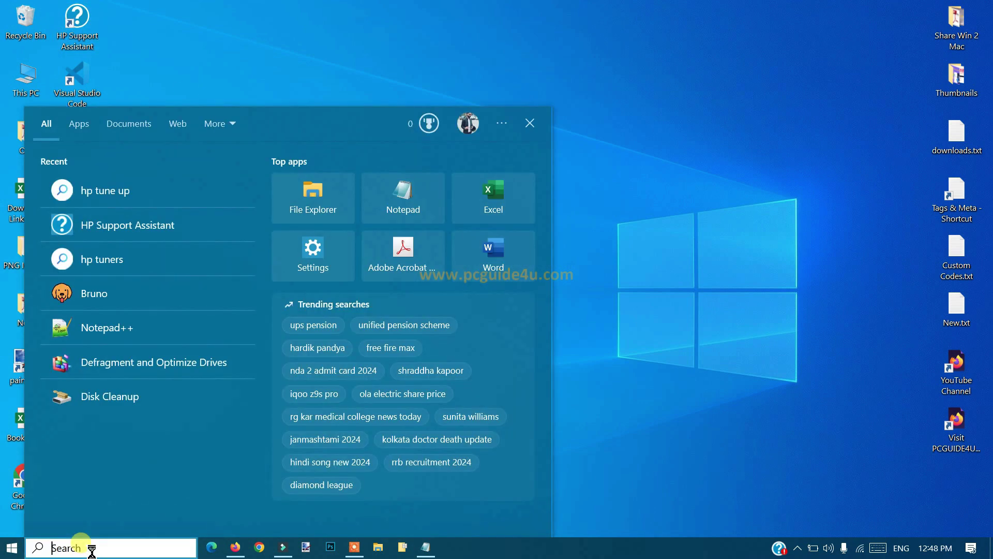
type("hp")
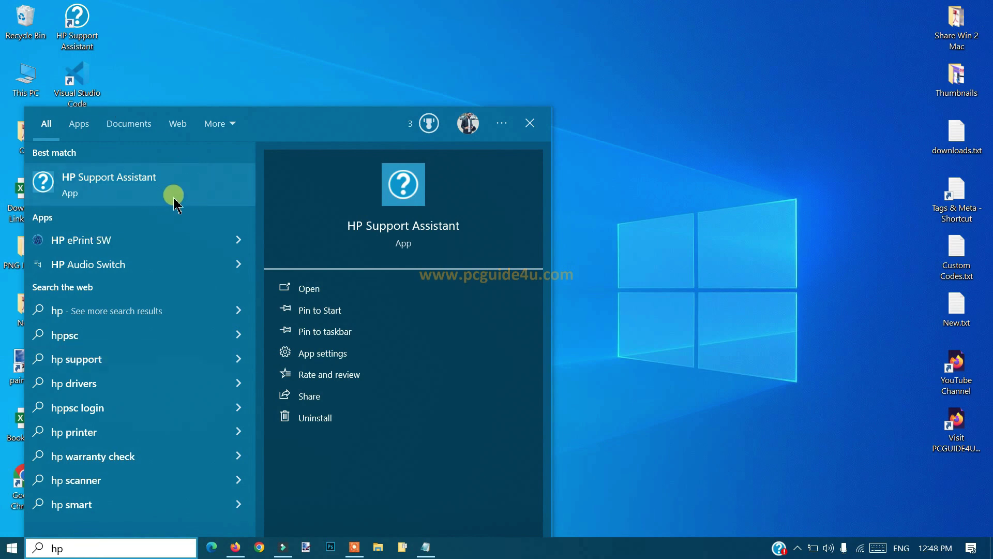
left_click(171, 191)
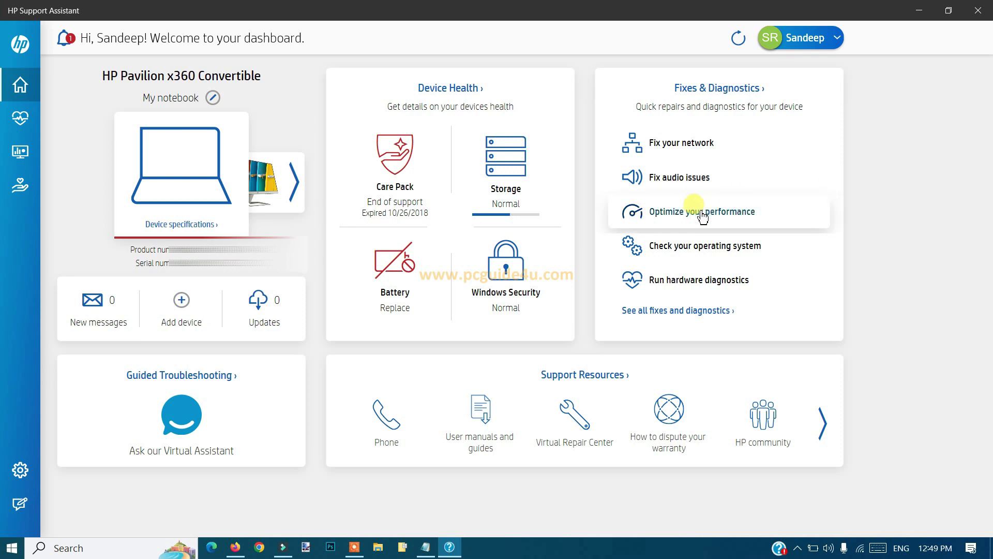
- Start Optimize your performance from the Fixes & Diagnostics card
left_click(736, 222)
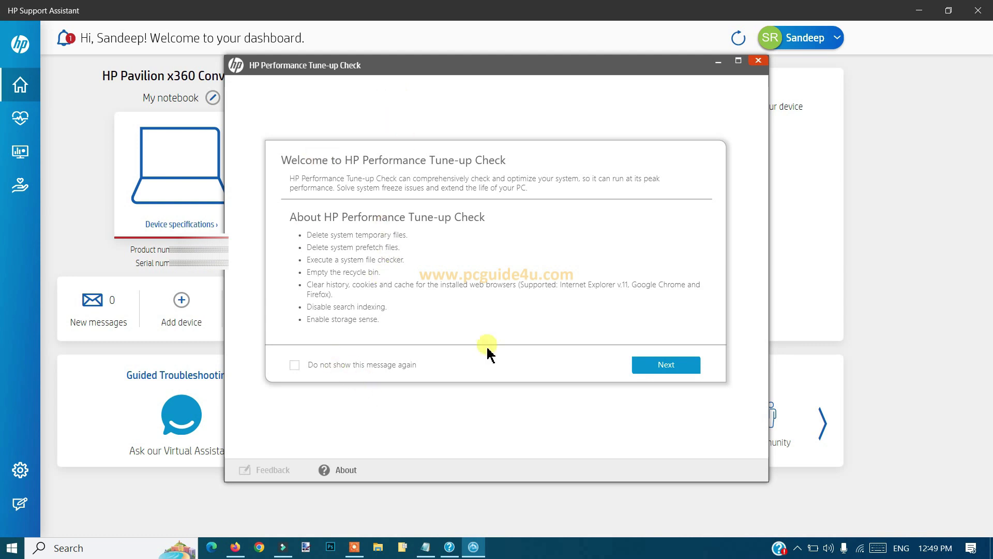
- Continue past the tune-up welcome message to the main tune-up screen
left_click(675, 370)
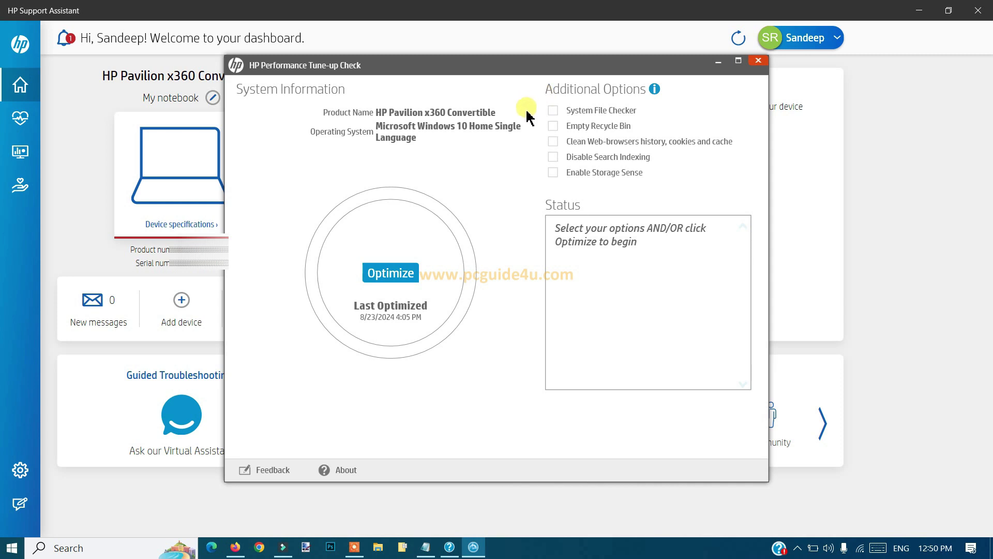
- Tick System File Checker (accepting the longer-time warning), Empty Recycle Bin and Disable Search Indexing
left_click(554, 111)
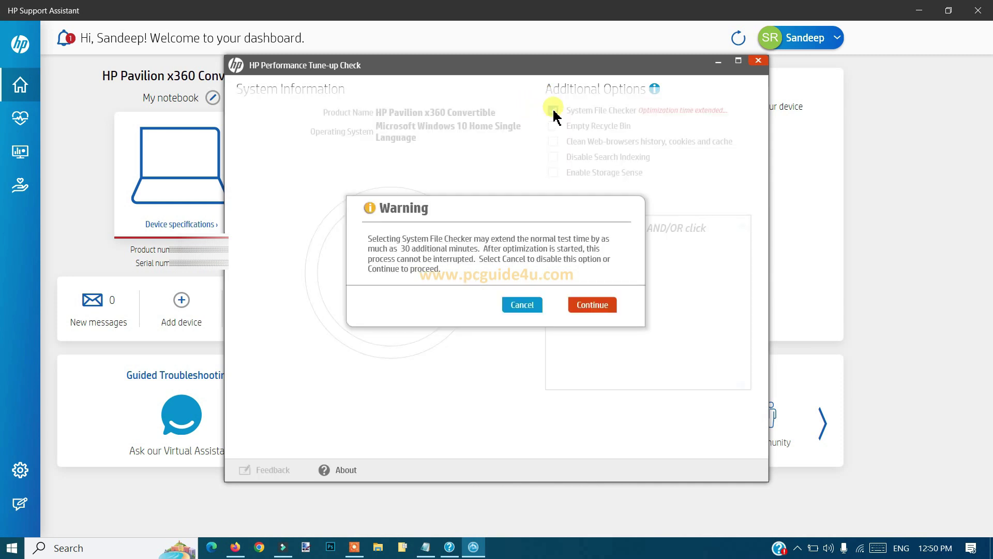
left_click(597, 311)
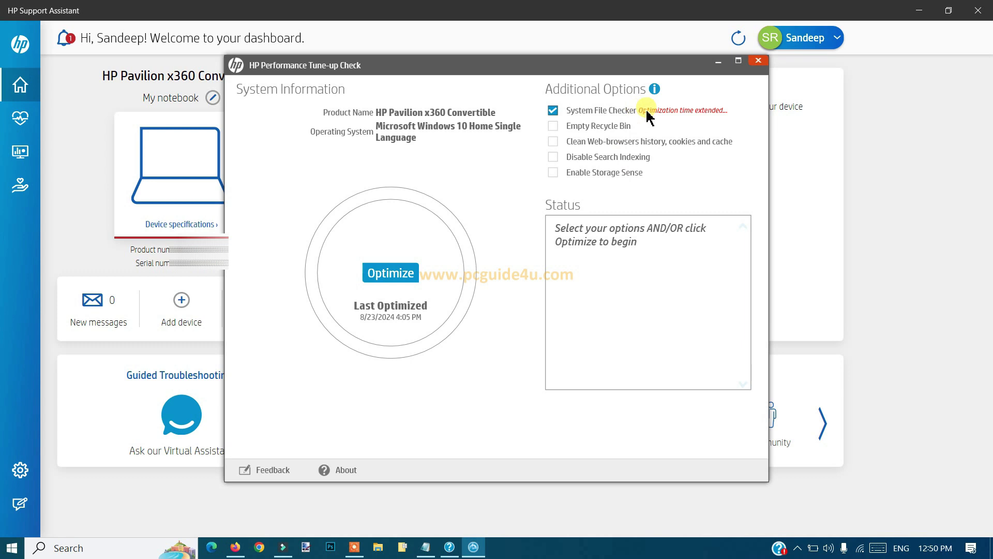
mouse_move(552, 111)
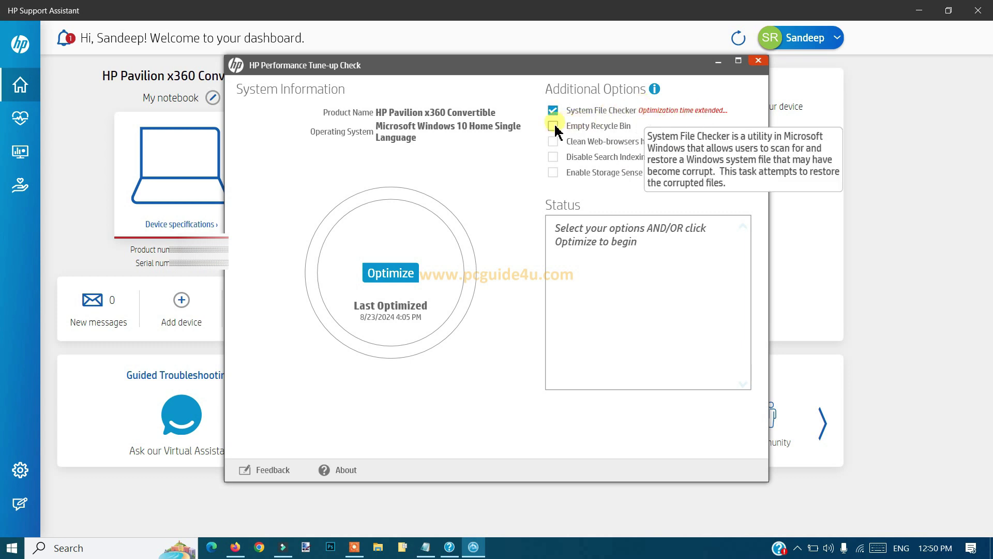
left_click(556, 131)
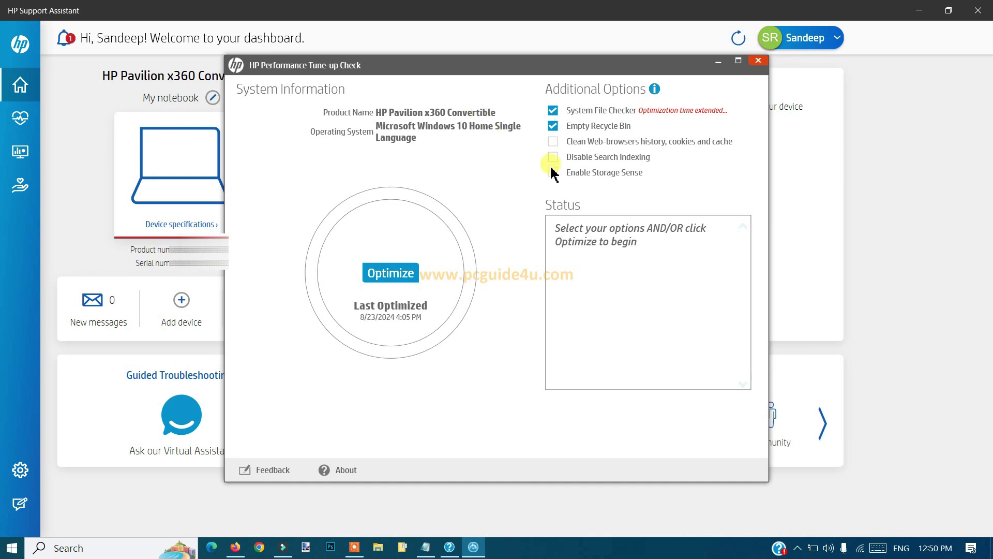
mouse_move(553, 157)
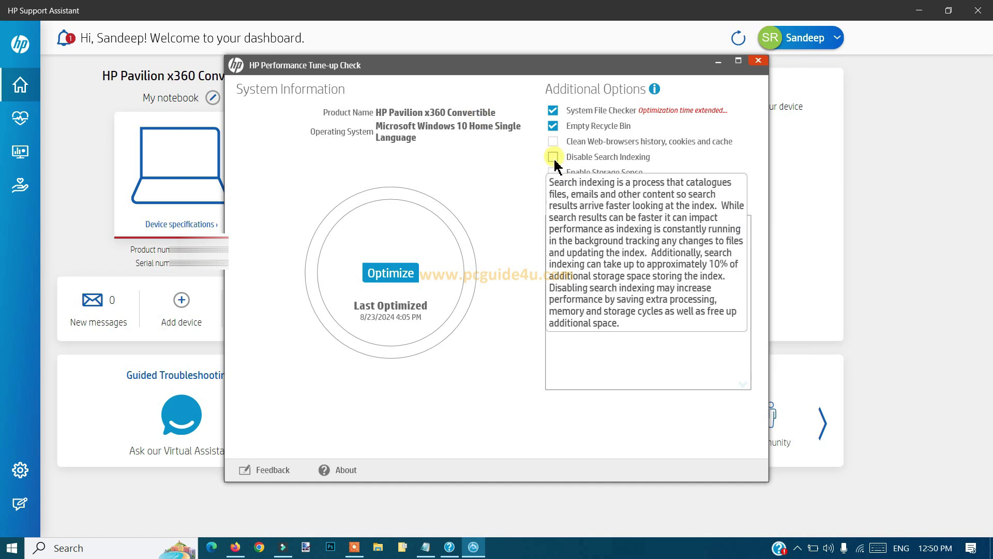
left_click(553, 159)
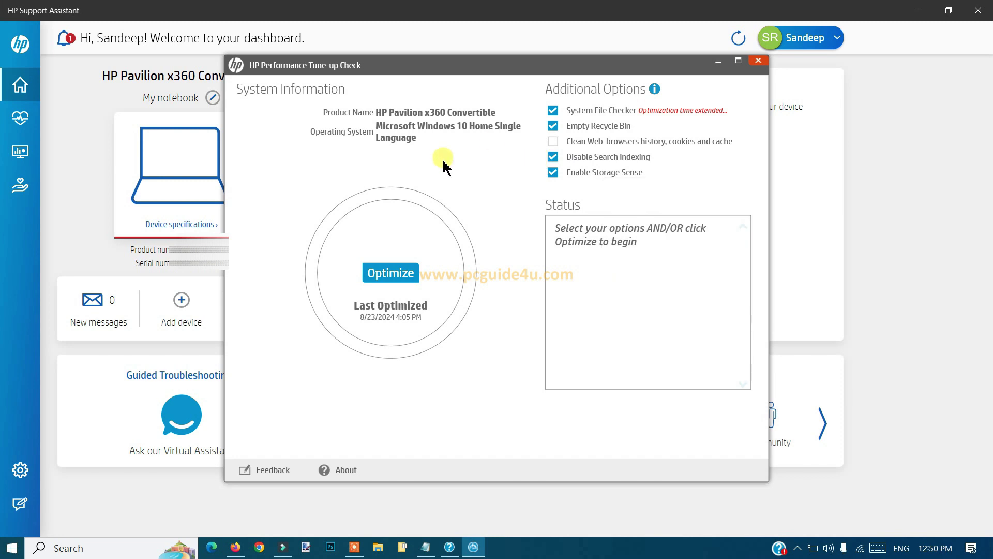
- Start the tune-up optimization run with the Optimize button
left_click(405, 278)
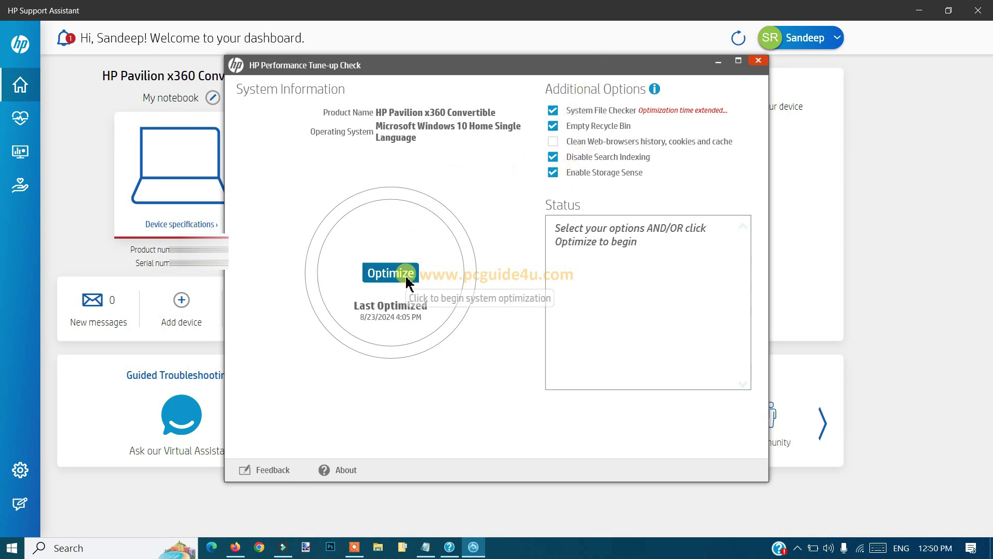